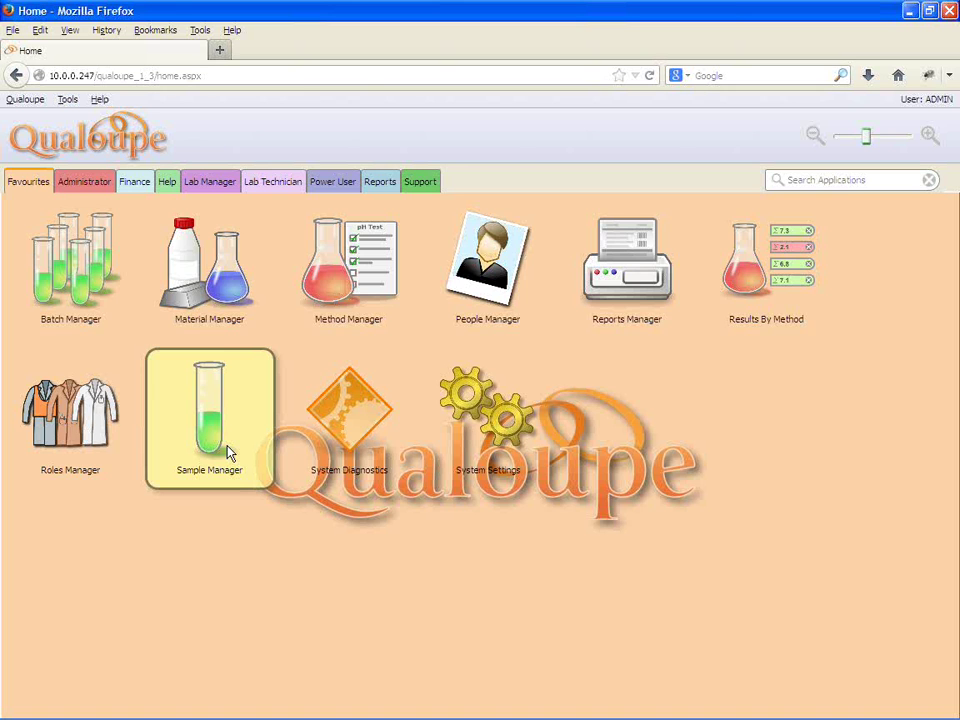
Open the Sample Manager and start a new sample record with Gearbox Oil as the material.
click(228, 453)
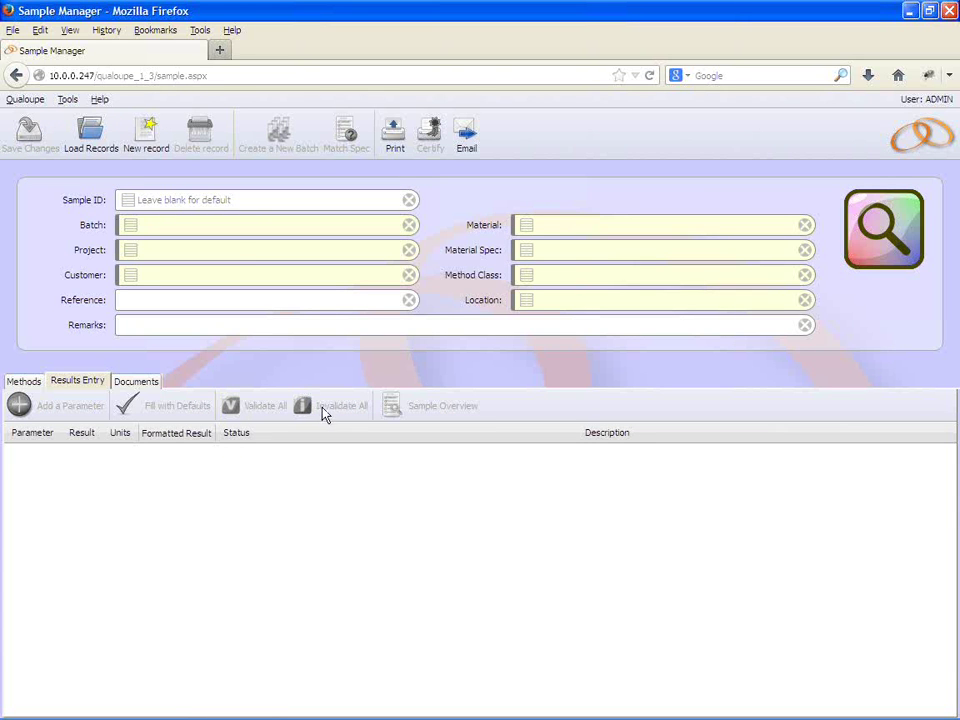
click(146, 136)
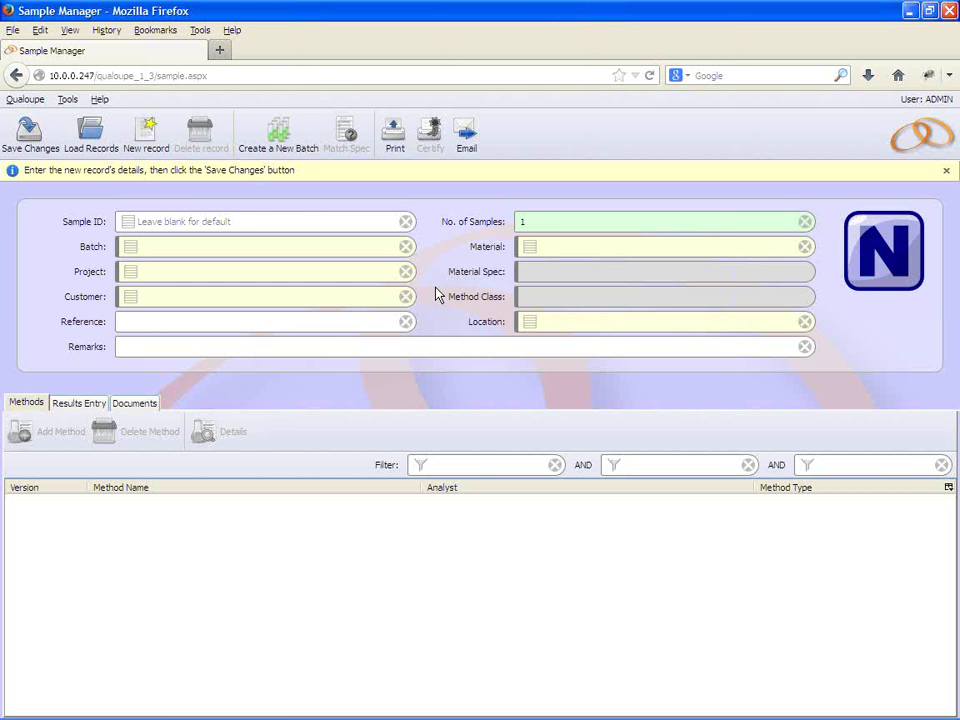
click(530, 247)
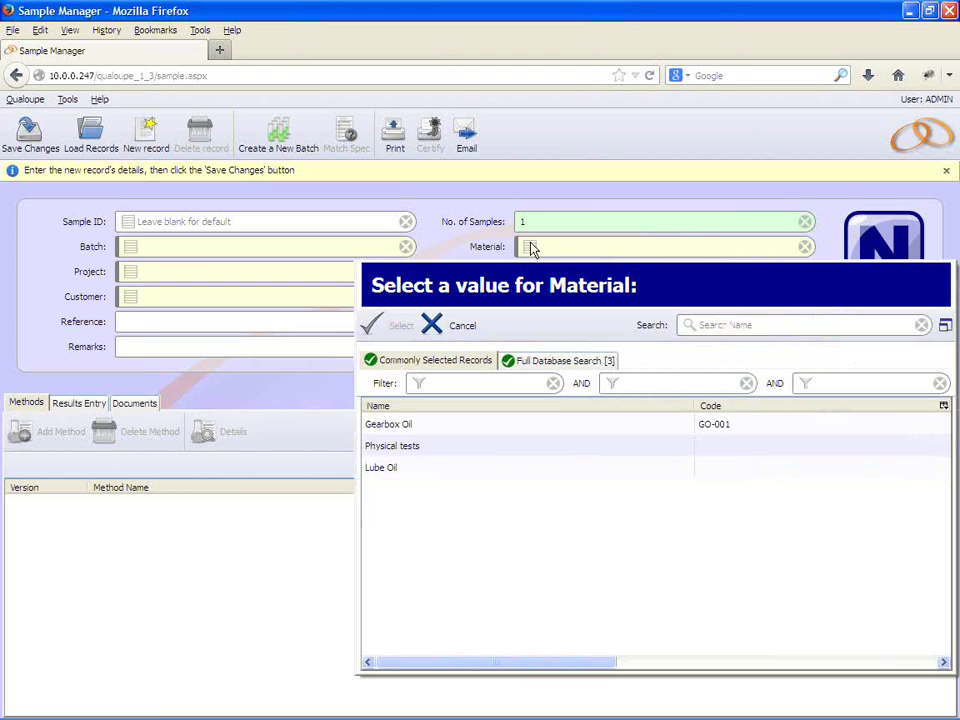
click(404, 428)
click(398, 333)
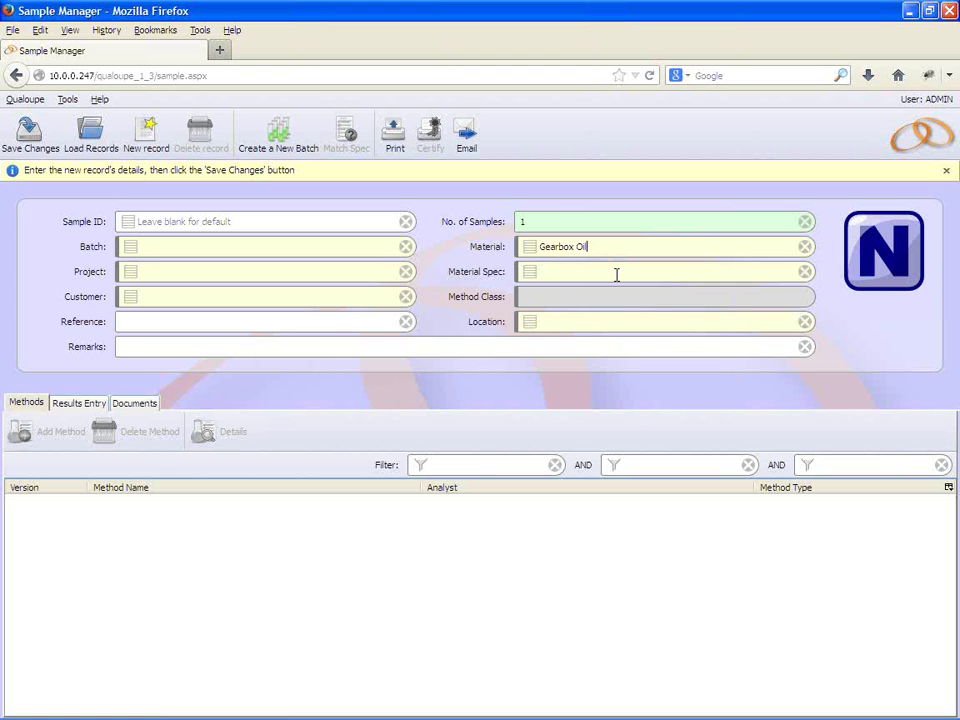
Set the new sample's material specification to 500 hours.
click(531, 273)
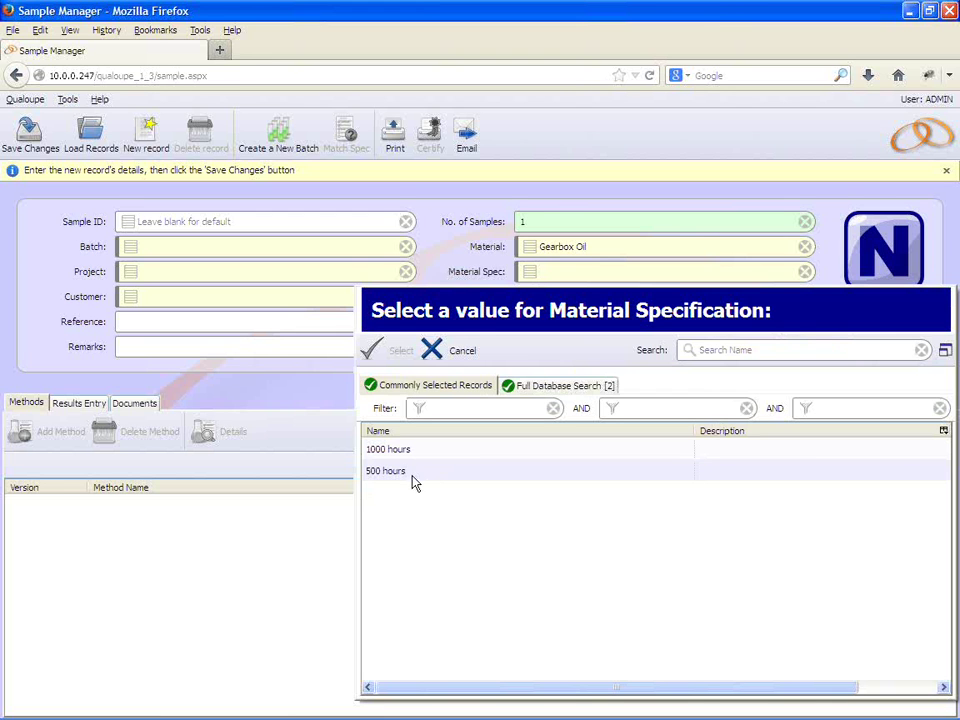
click(414, 476)
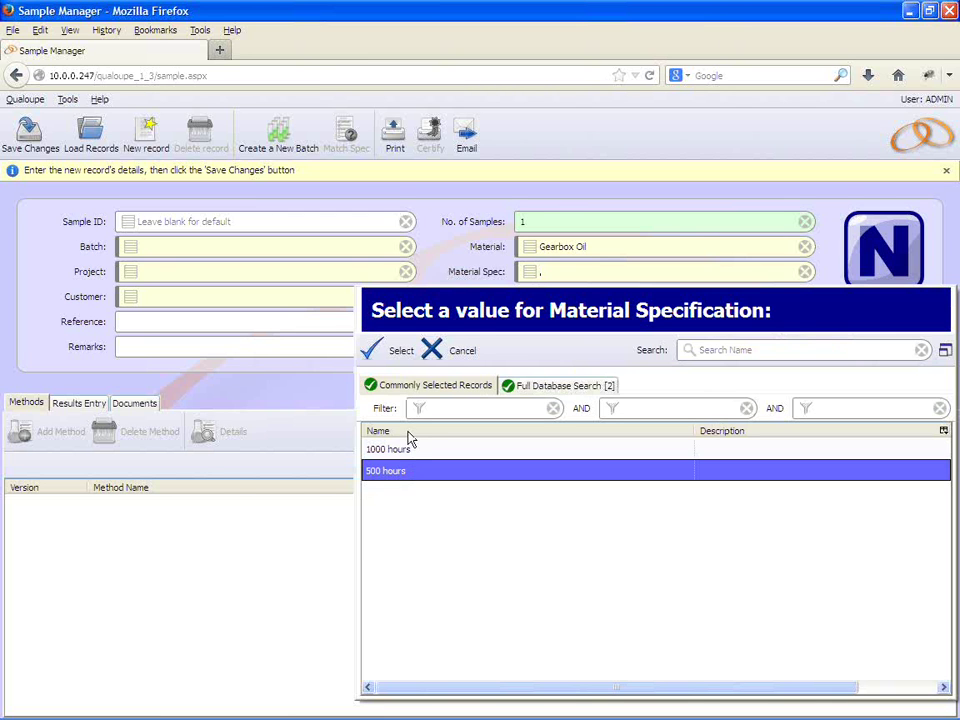
click(404, 354)
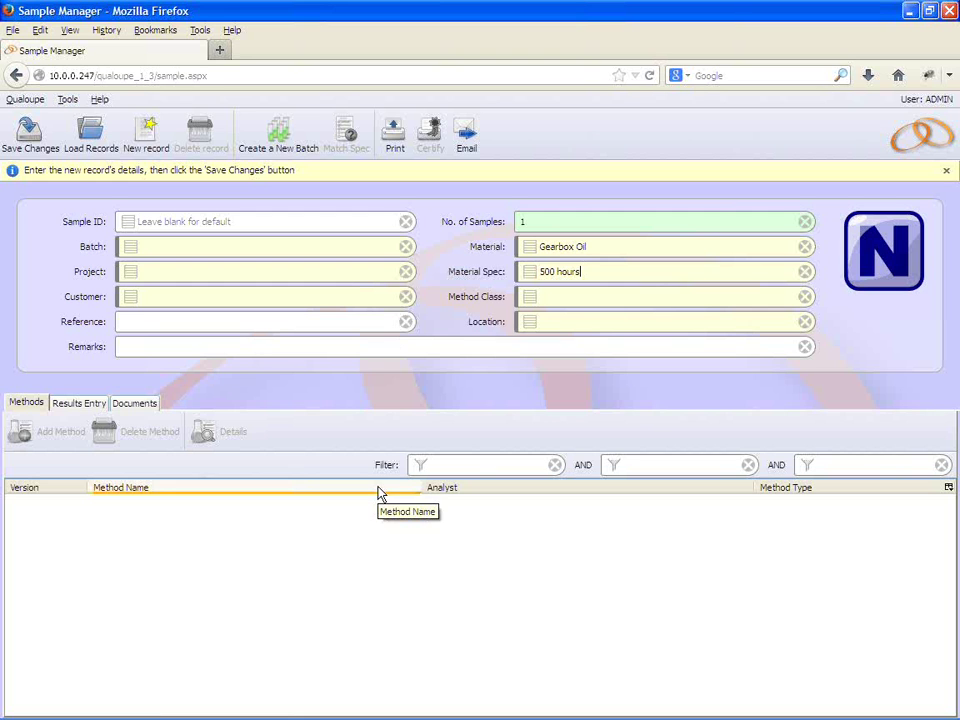
Assign Bucks Transportation as the sample's customer and save the new record.
click(150, 353)
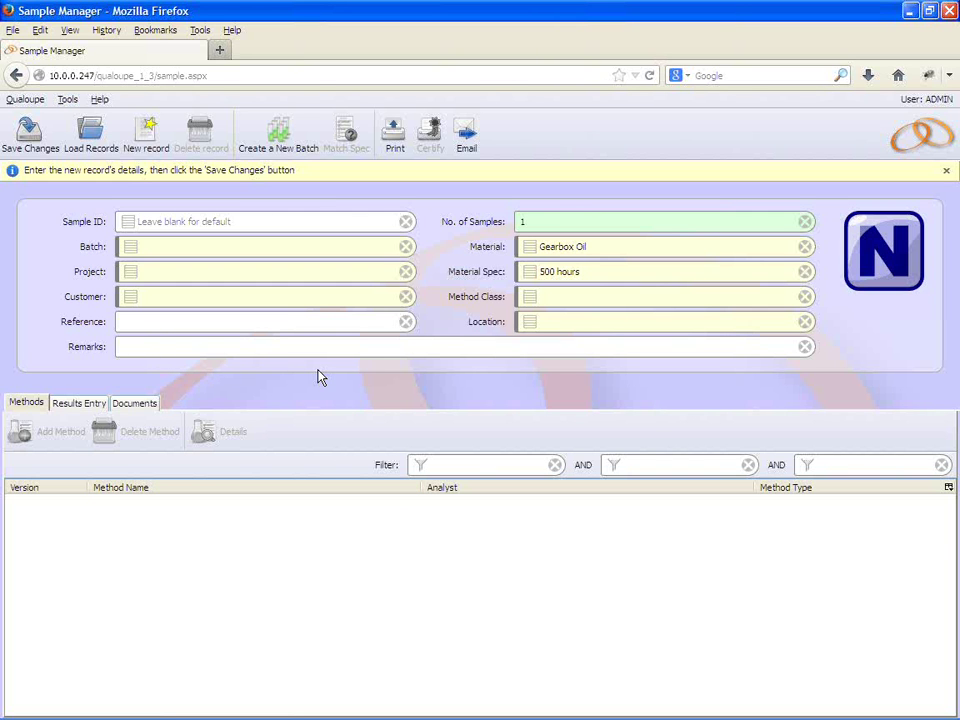
click(146, 320)
click(129, 303)
click(129, 300)
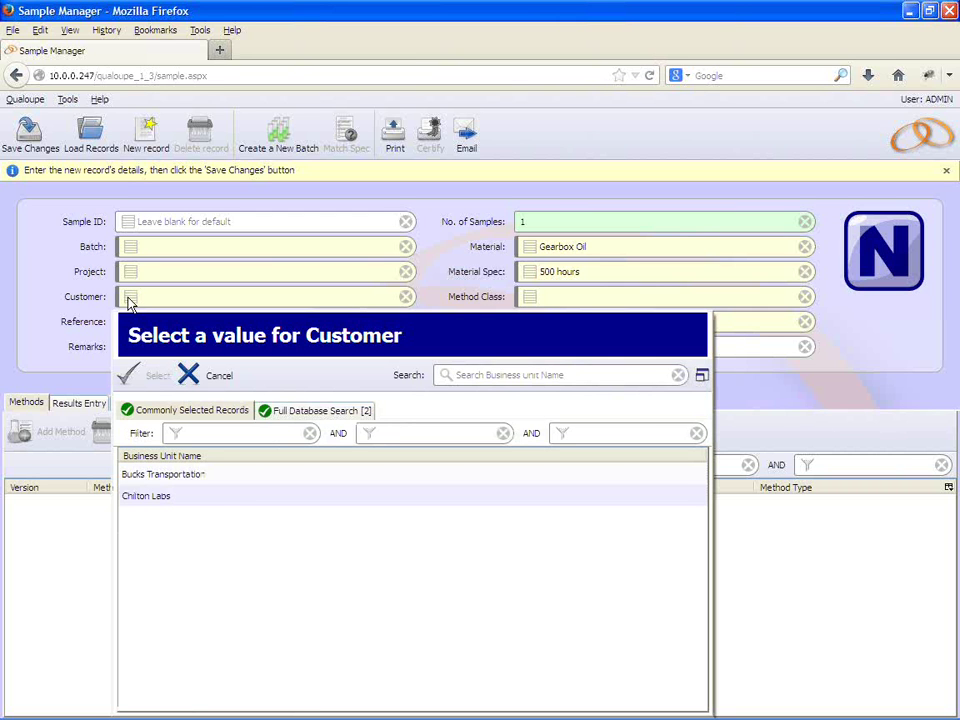
double_click(200, 476)
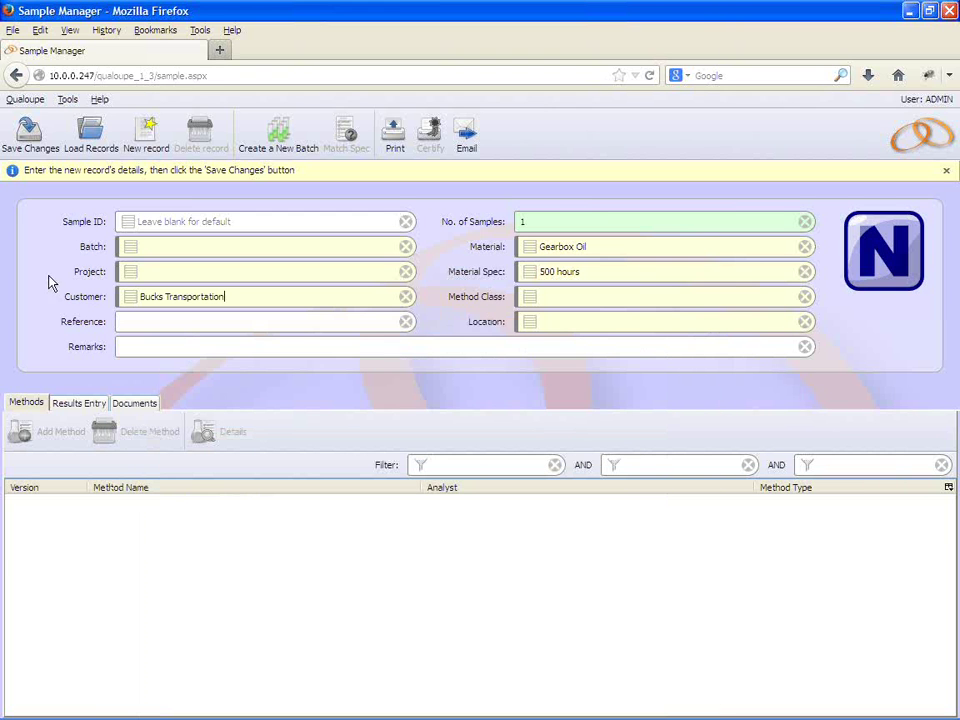
click(30, 134)
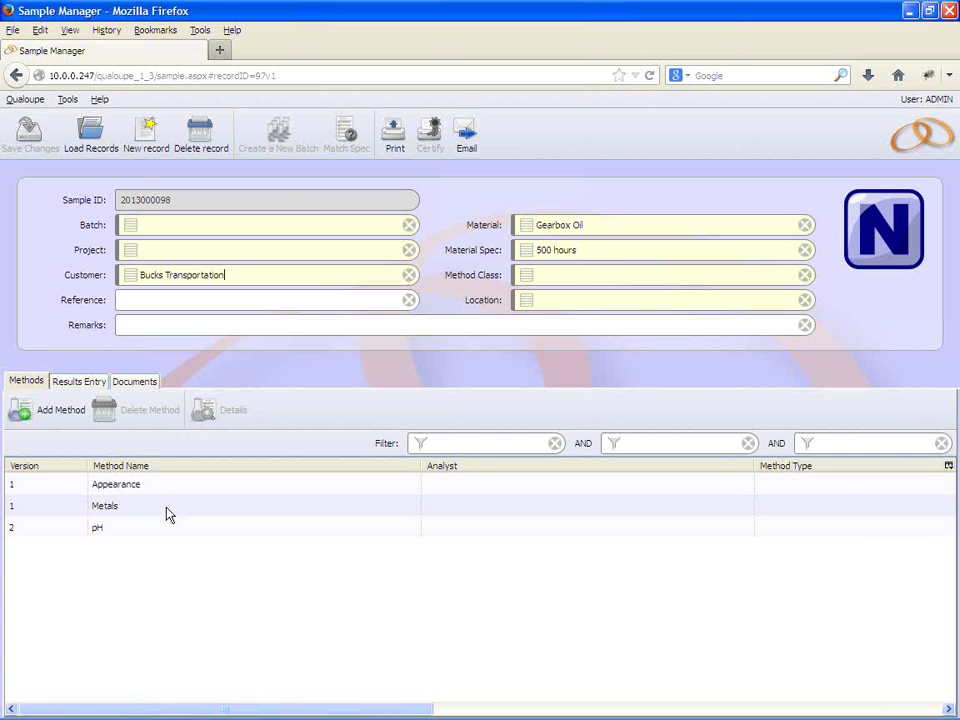
Show the saved sample's results entry and try to edit the Appearance and metals result fields.
click(79, 385)
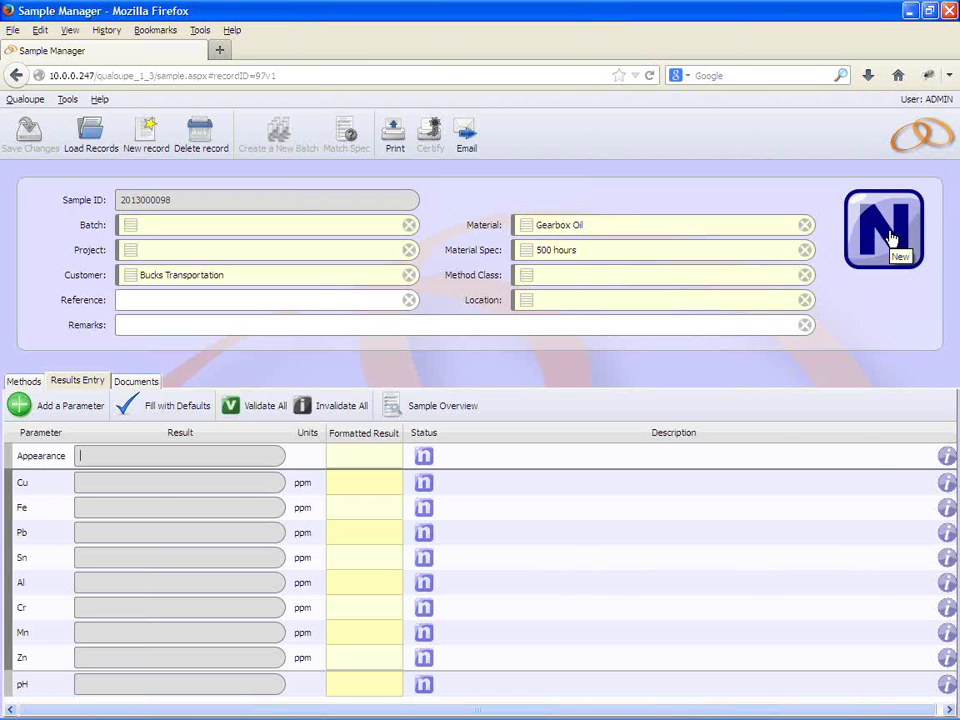
click(129, 481)
click(118, 508)
click(114, 531)
click(116, 555)
click(102, 507)
click(117, 463)
Change the sample's status from New to P and save the record.
click(890, 229)
click(842, 339)
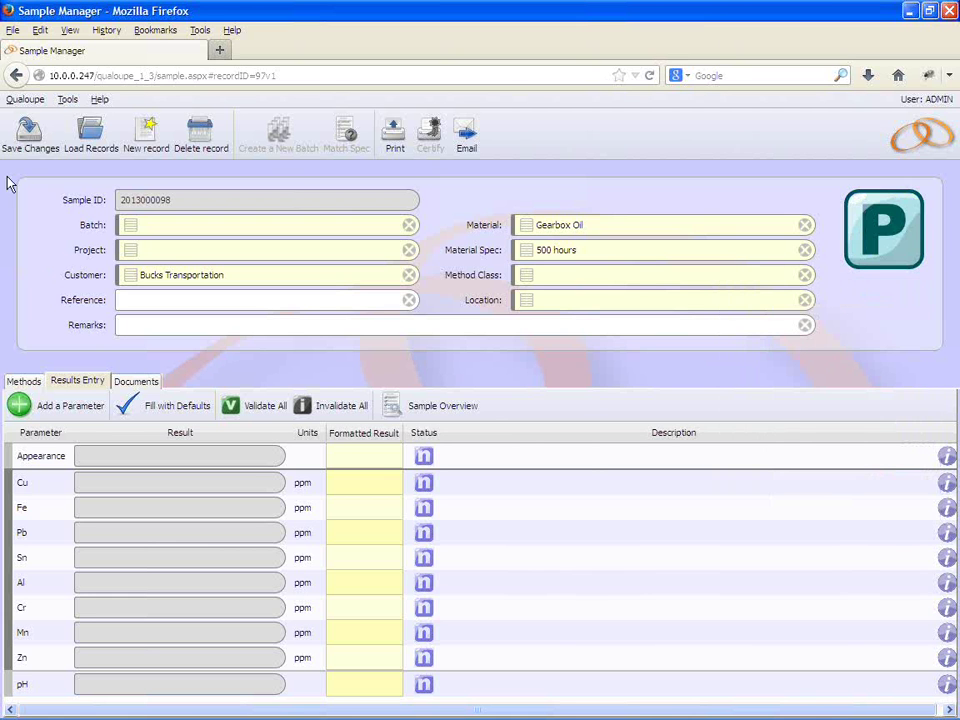
click(30, 136)
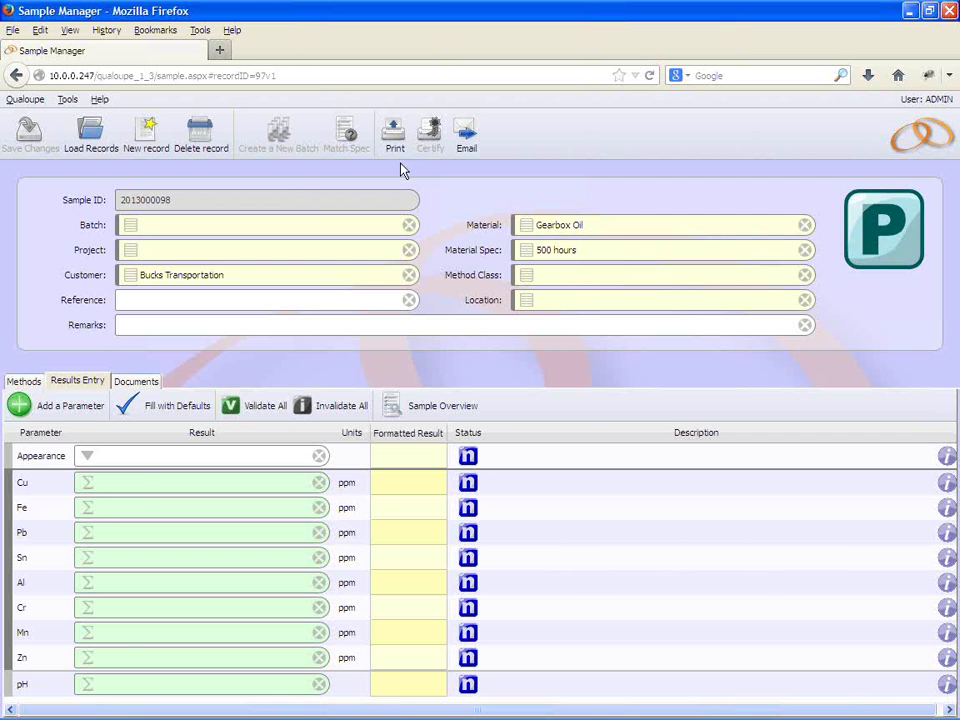
Start another new sample record with material Gearbox Oil and material specification 500 hours.
click(145, 146)
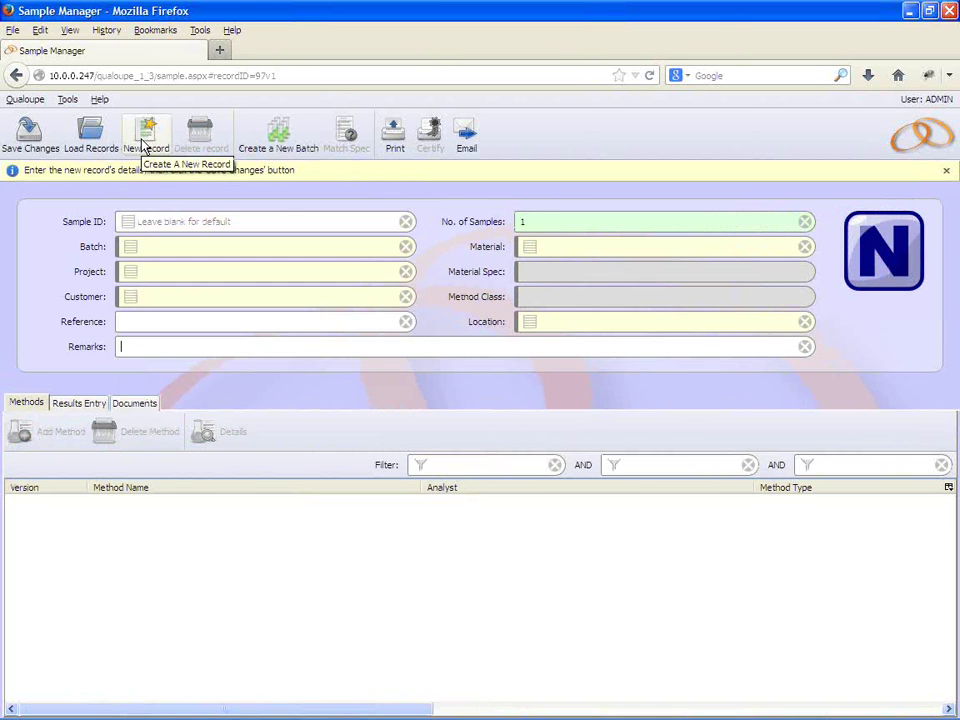
click(531, 250)
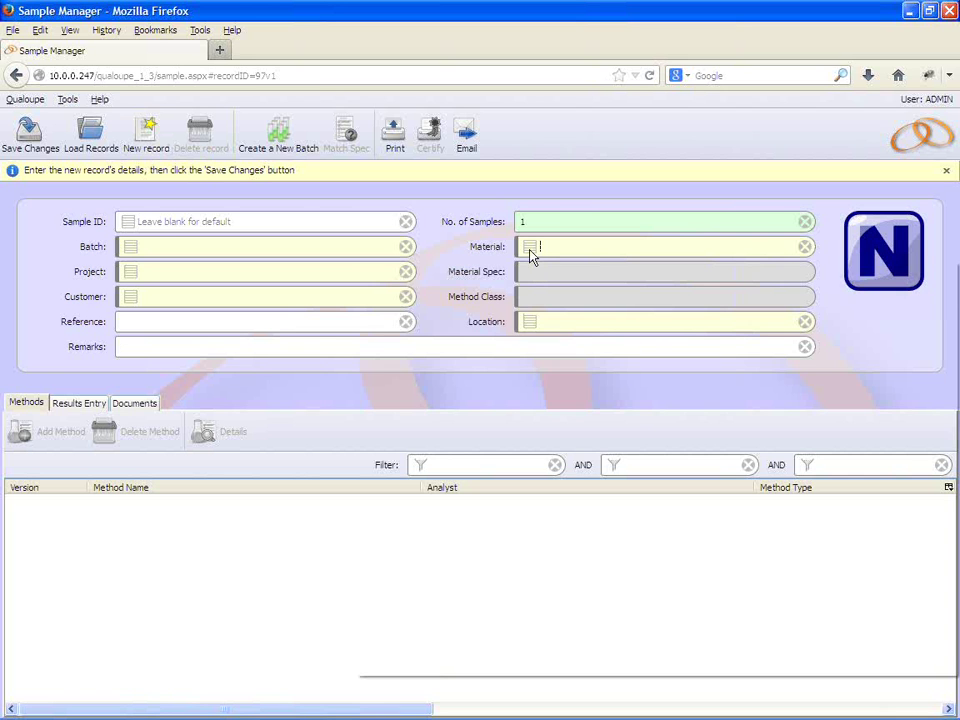
double_click(377, 426)
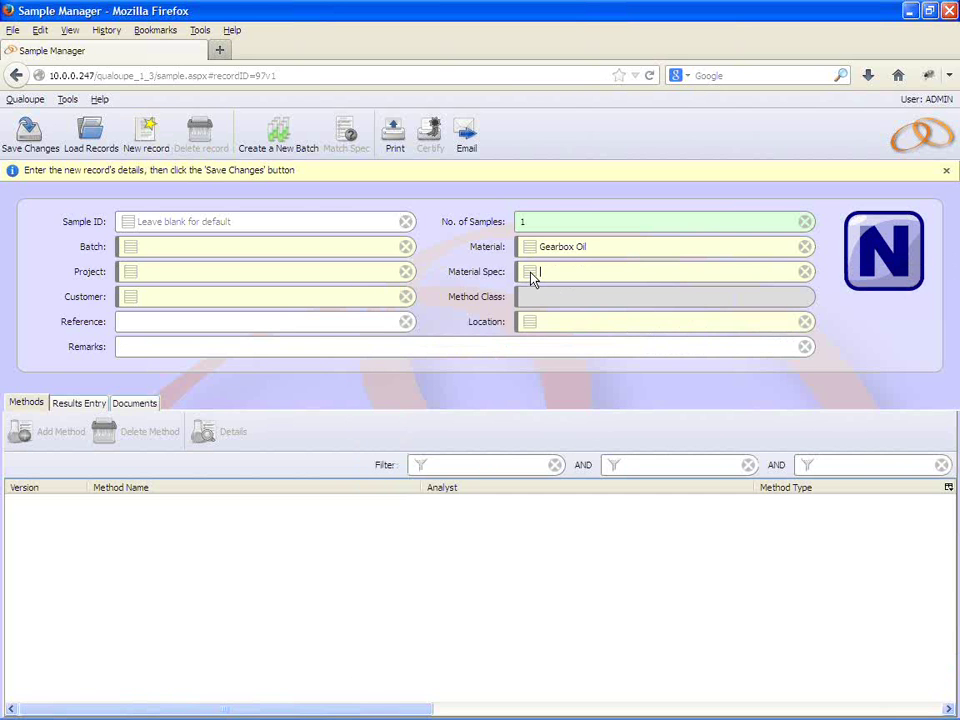
click(531, 275)
double_click(392, 472)
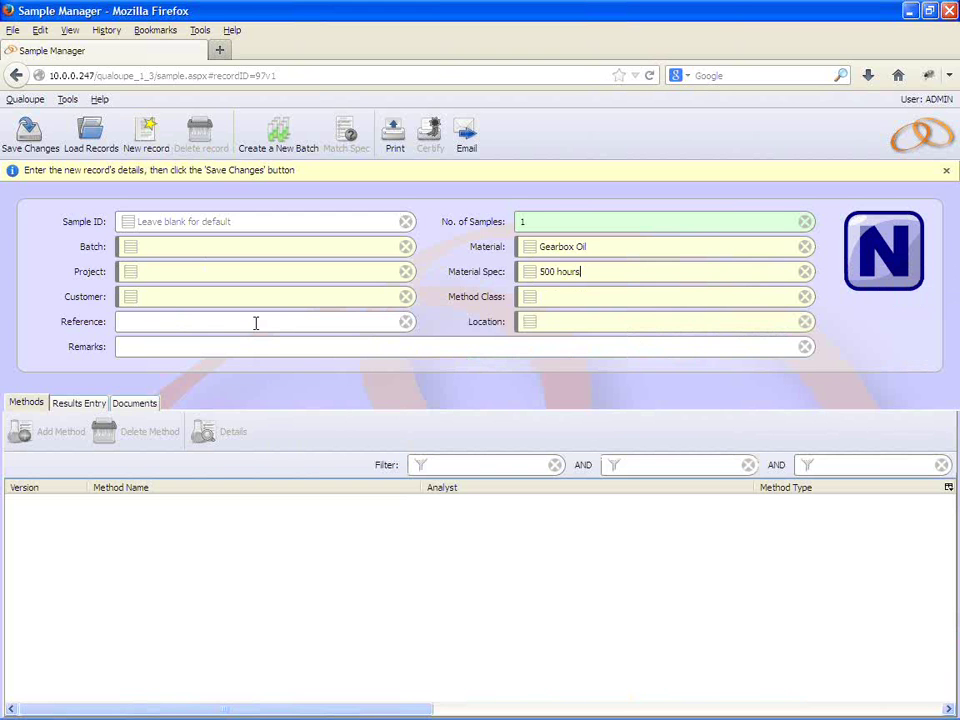
Check the existing batches without choosing one, and create a new batch with ID bat-001 for the record.
click(139, 247)
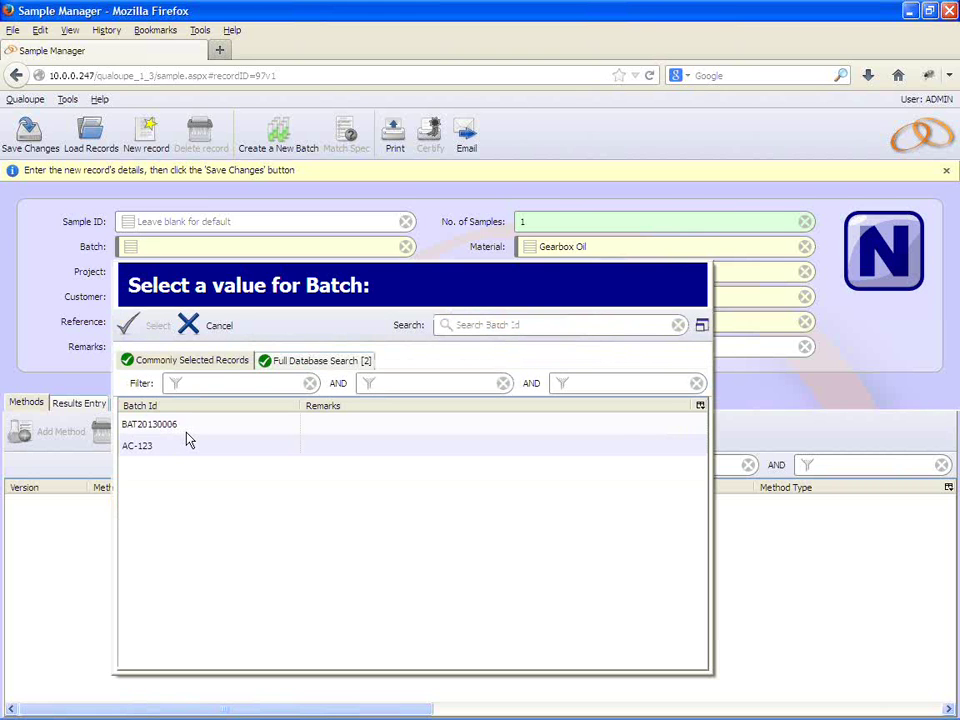
click(206, 323)
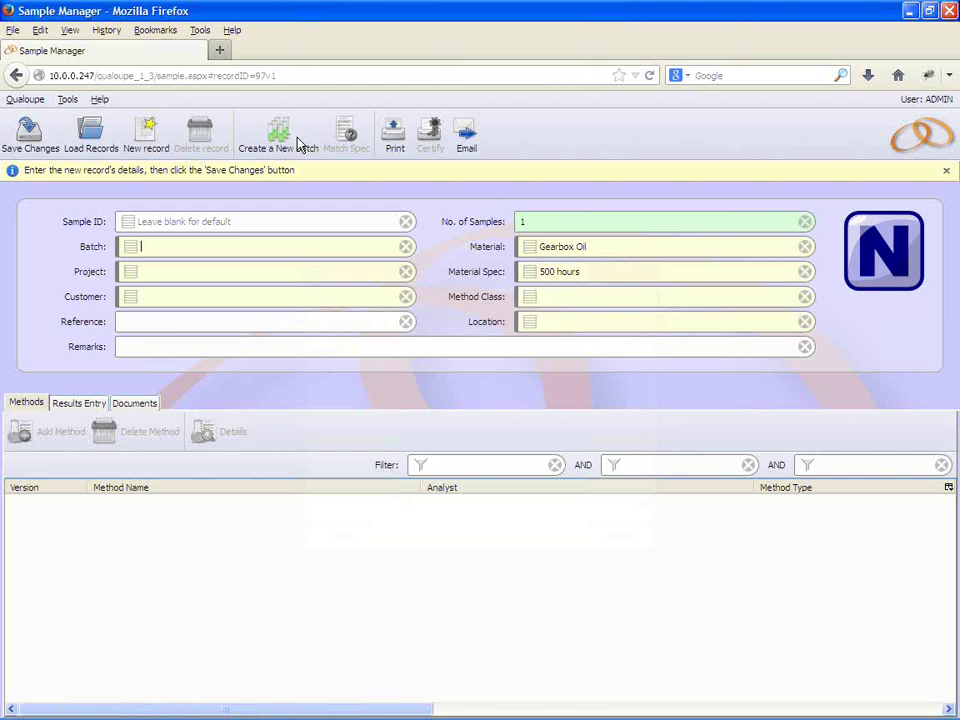
click(297, 145)
text(bat-001)
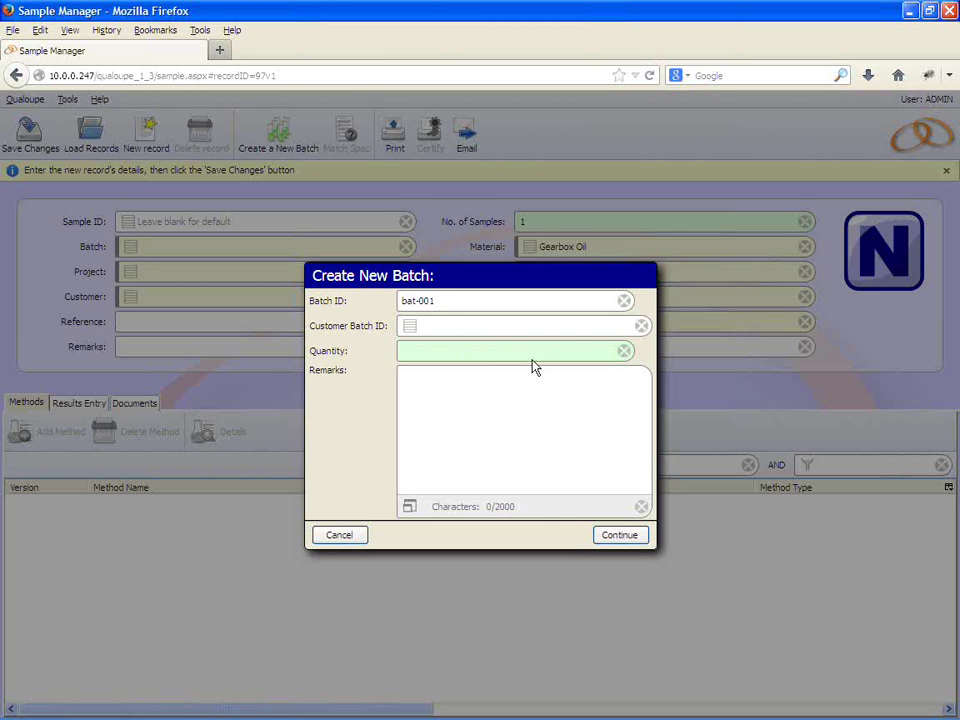
click(620, 536)
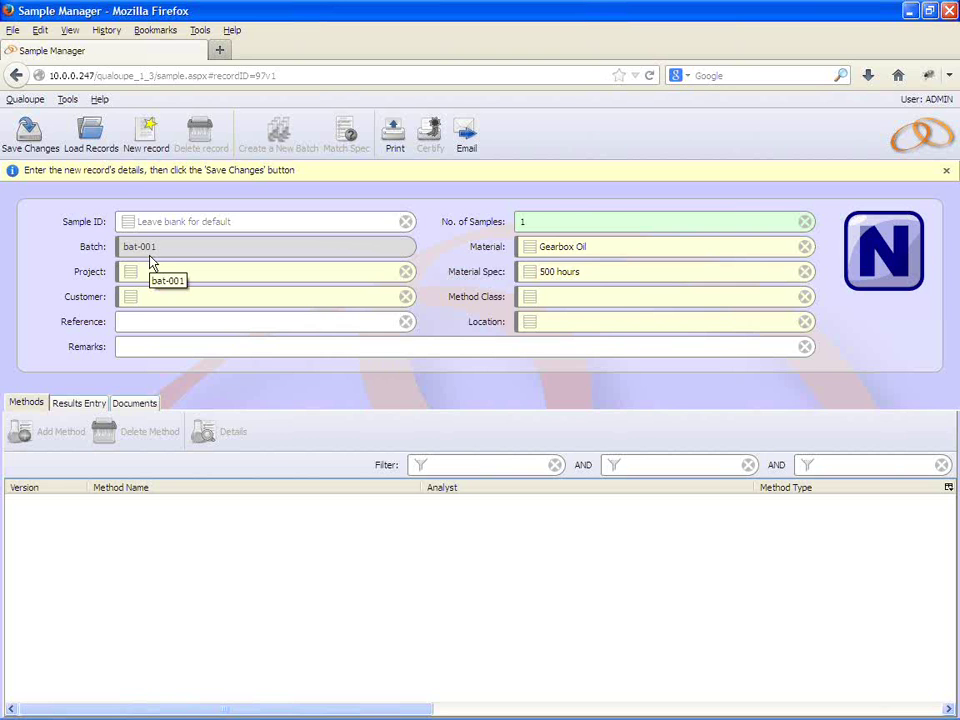
Set the number of samples to 4 and save the new records.
double_click(536, 218)
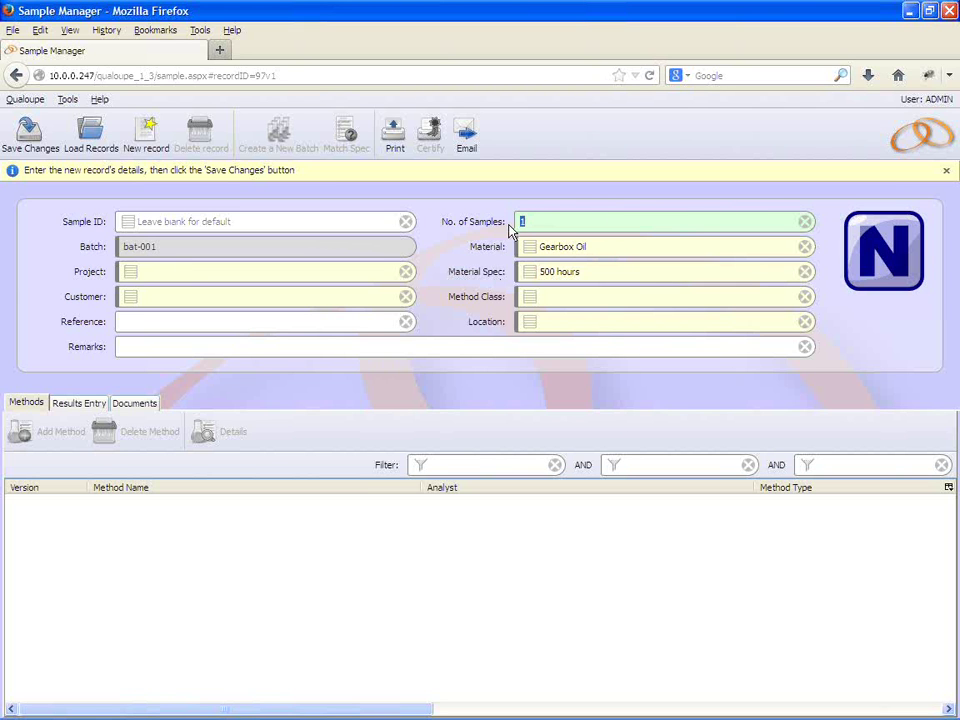
text(4)
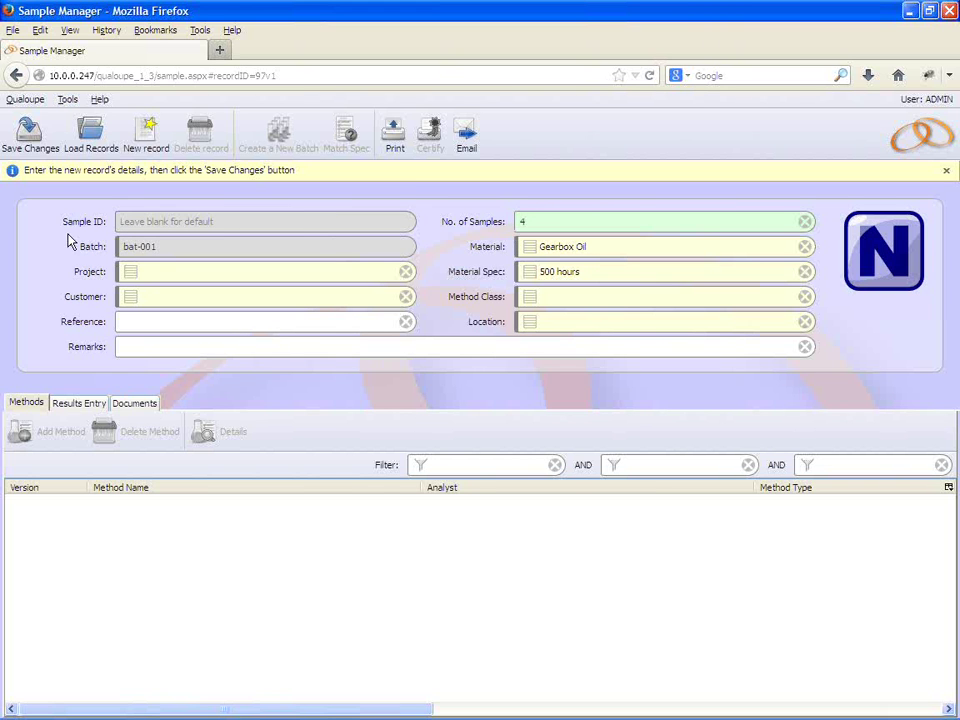
click(42, 143)
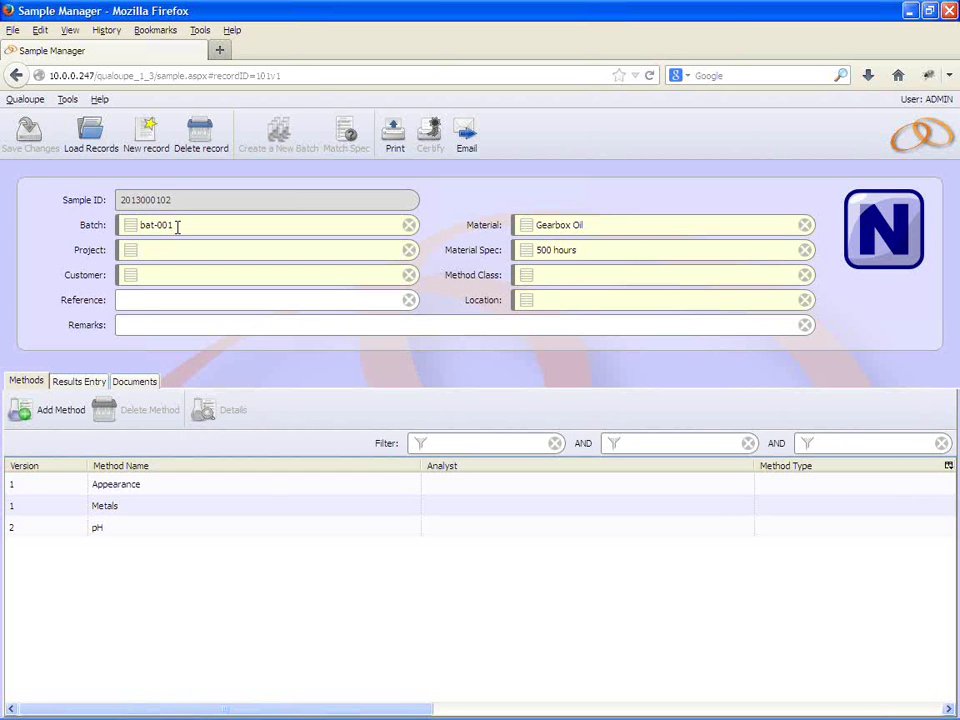
Load all samples matching bat-001 from the full database search.
drag(174, 224, 143, 224)
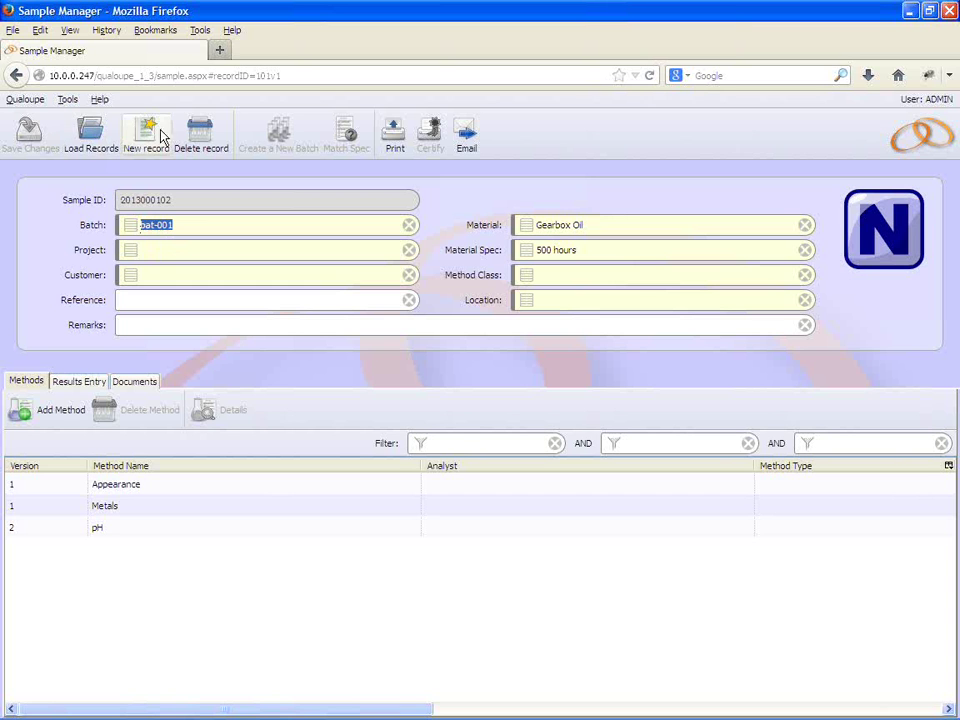
click(93, 133)
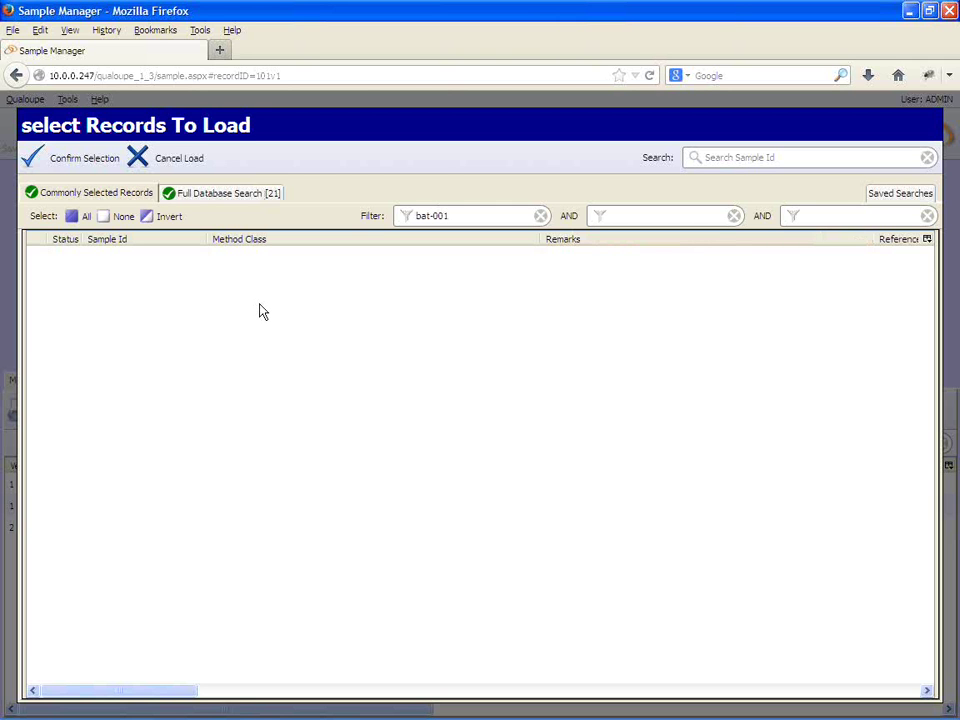
click(222, 199)
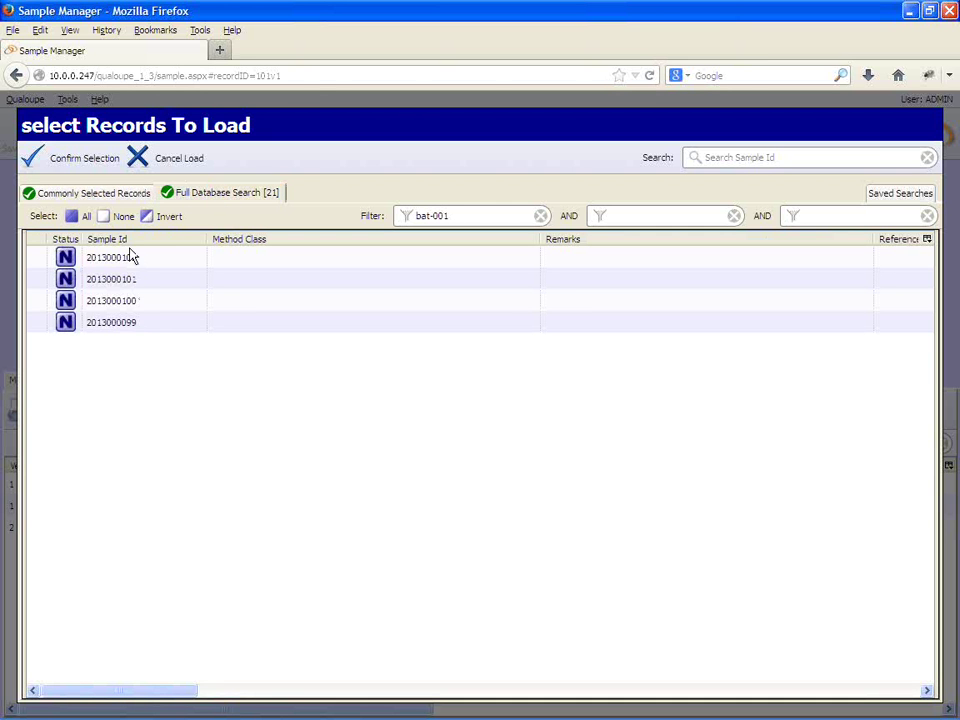
click(86, 217)
click(91, 168)
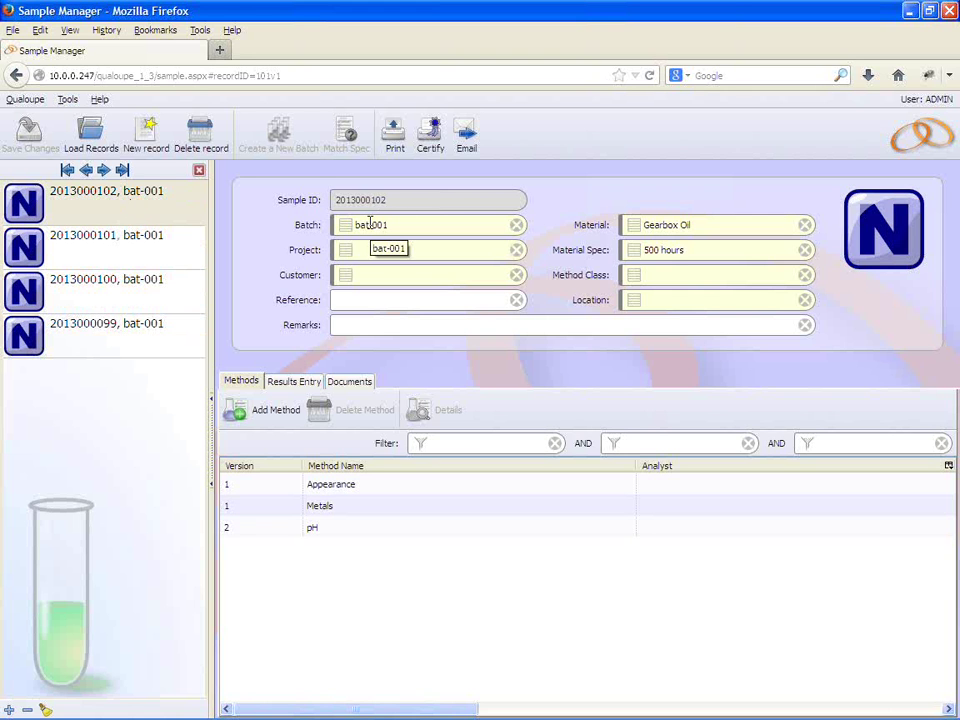
click(148, 256)
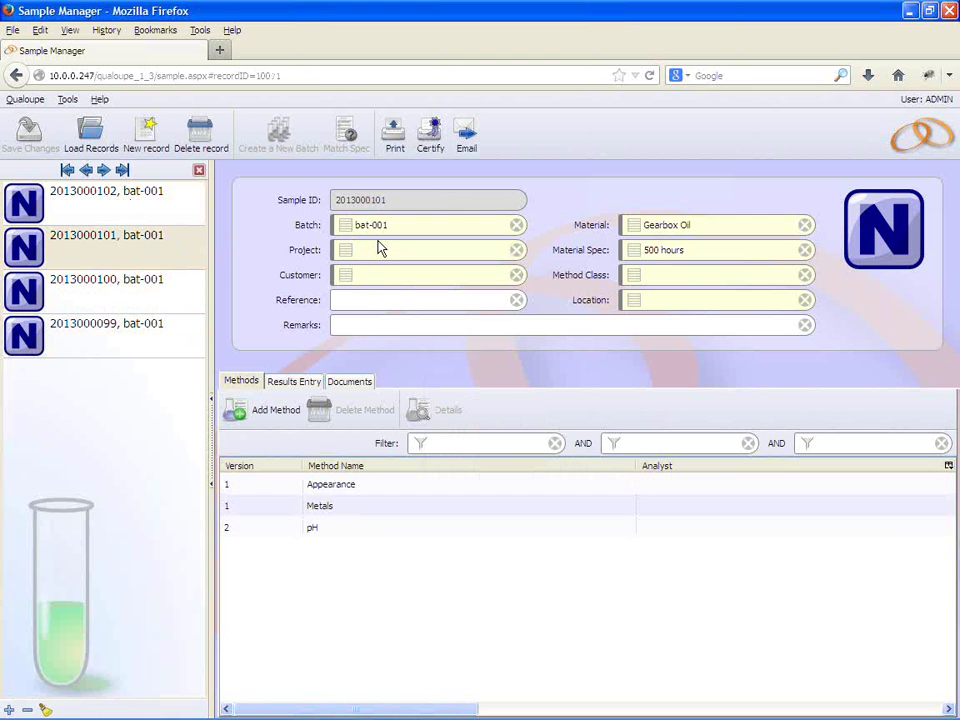
click(199, 175)
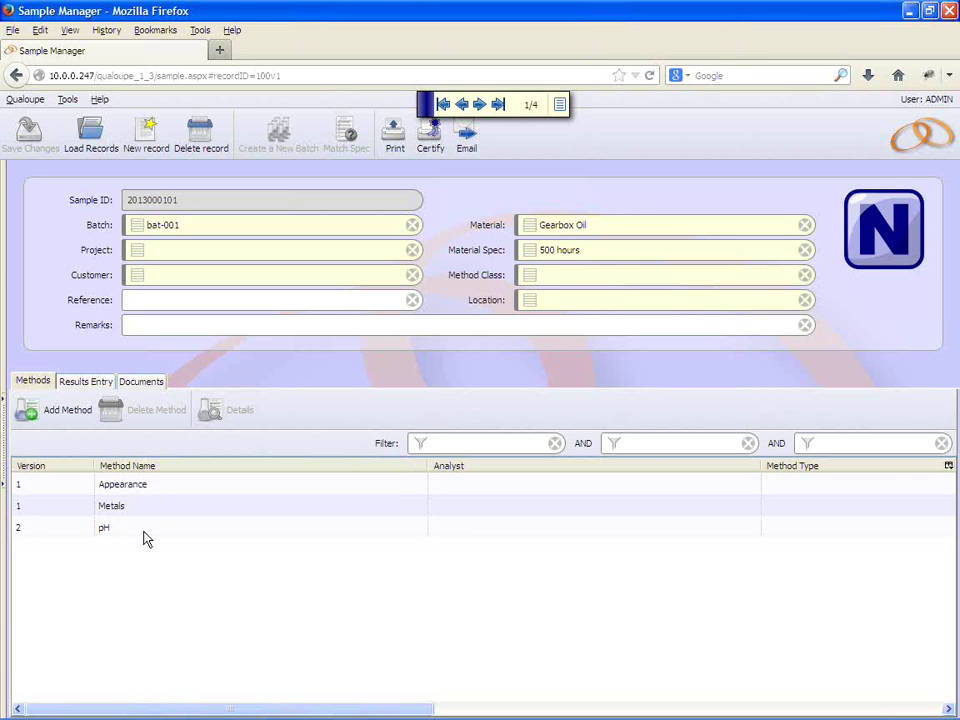
click(70, 419)
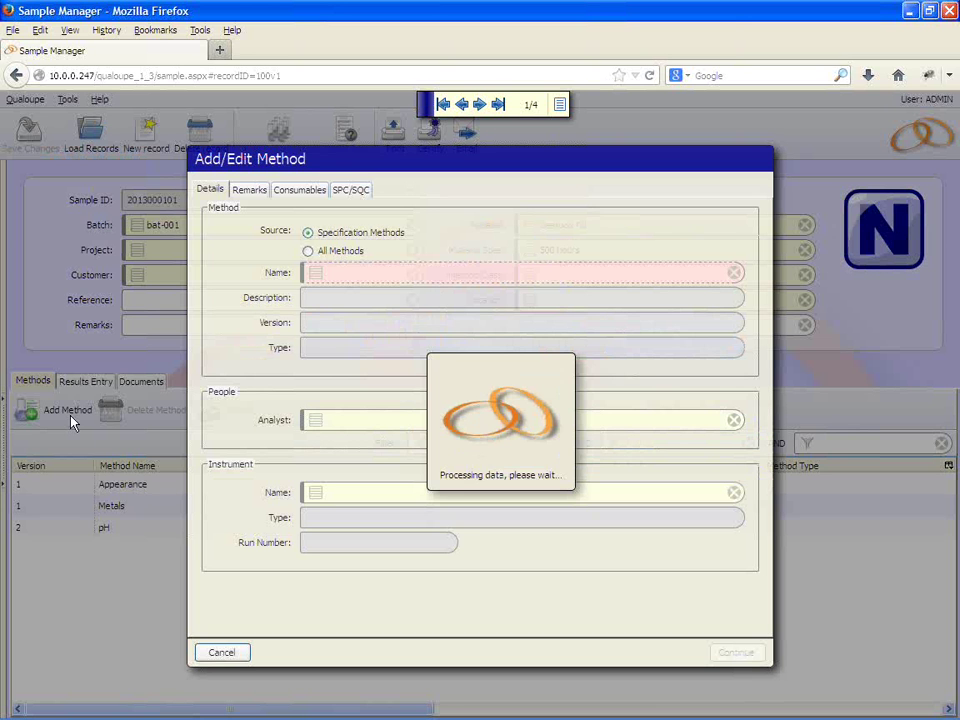
click(308, 251)
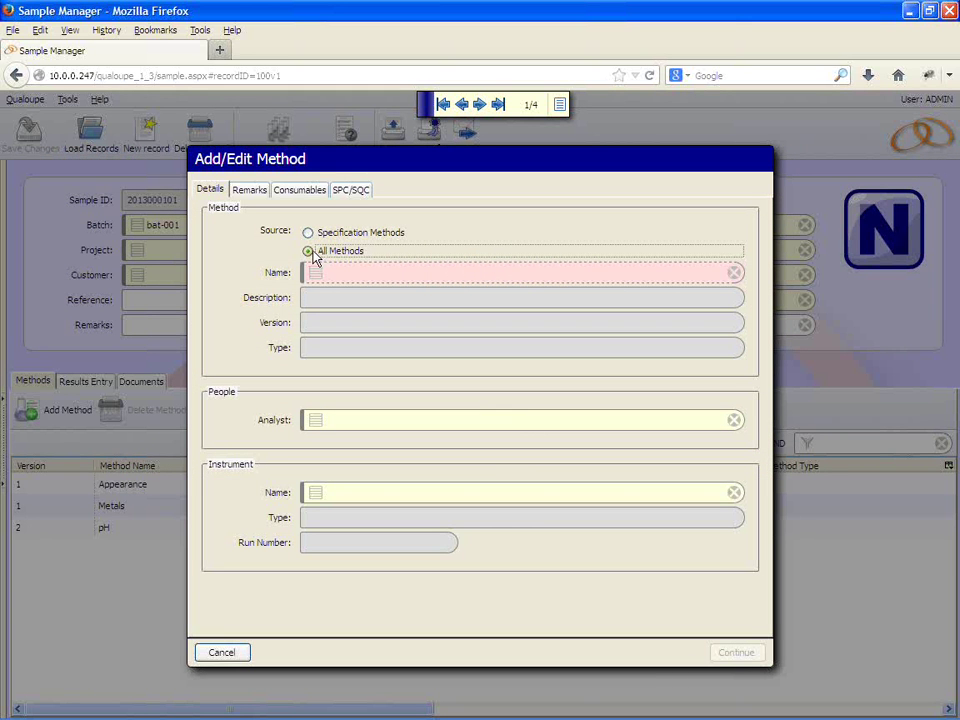
click(320, 273)
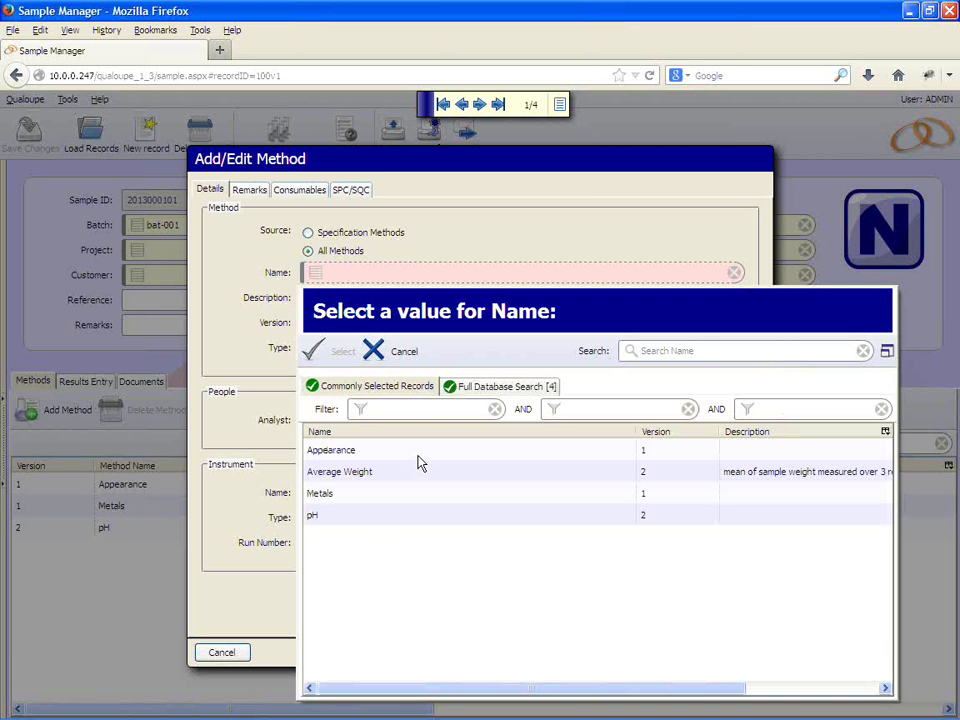
click(366, 474)
click(340, 352)
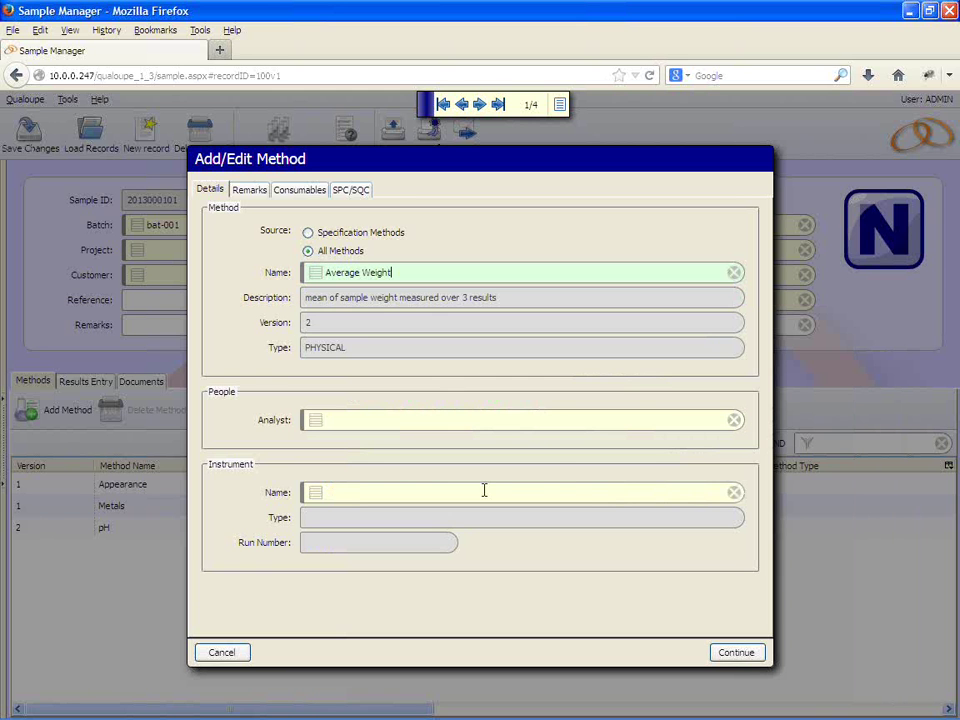
click(736, 653)
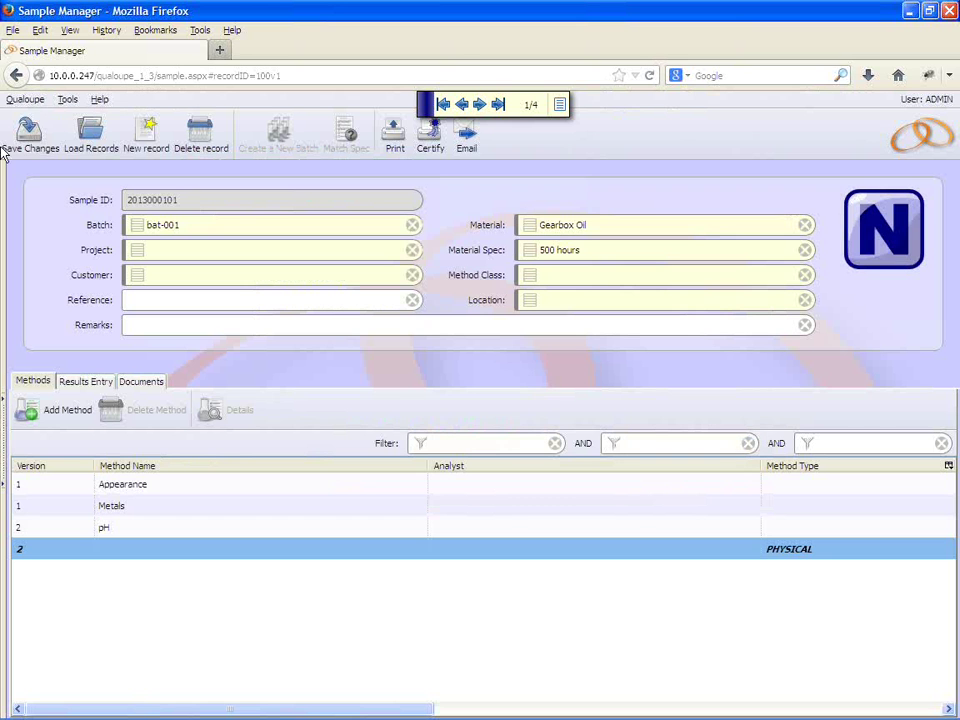
click(39, 133)
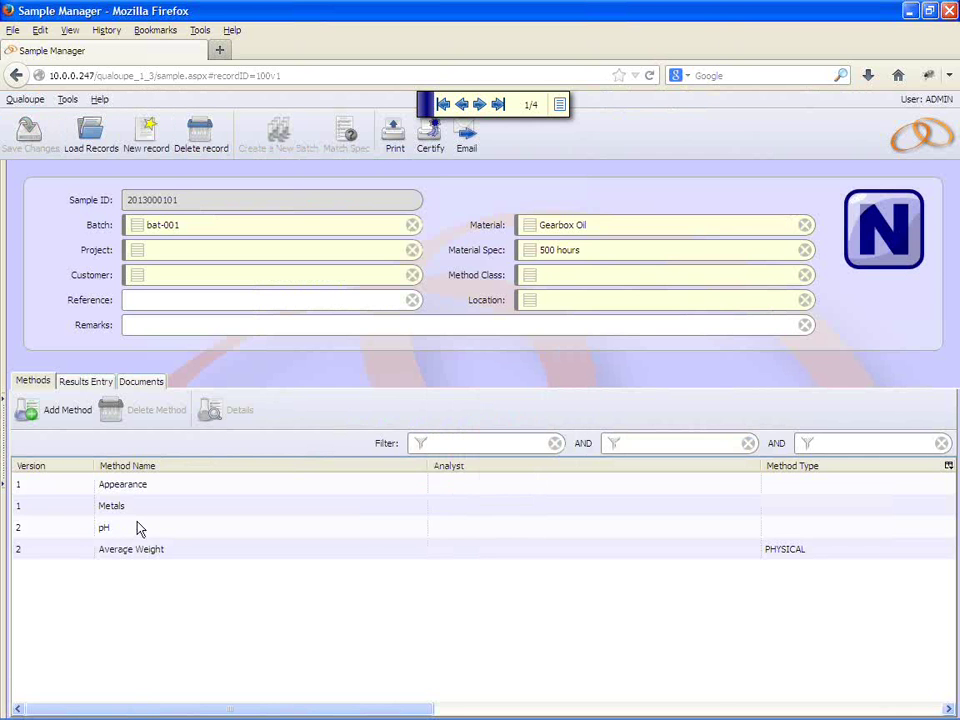
click(358, 530)
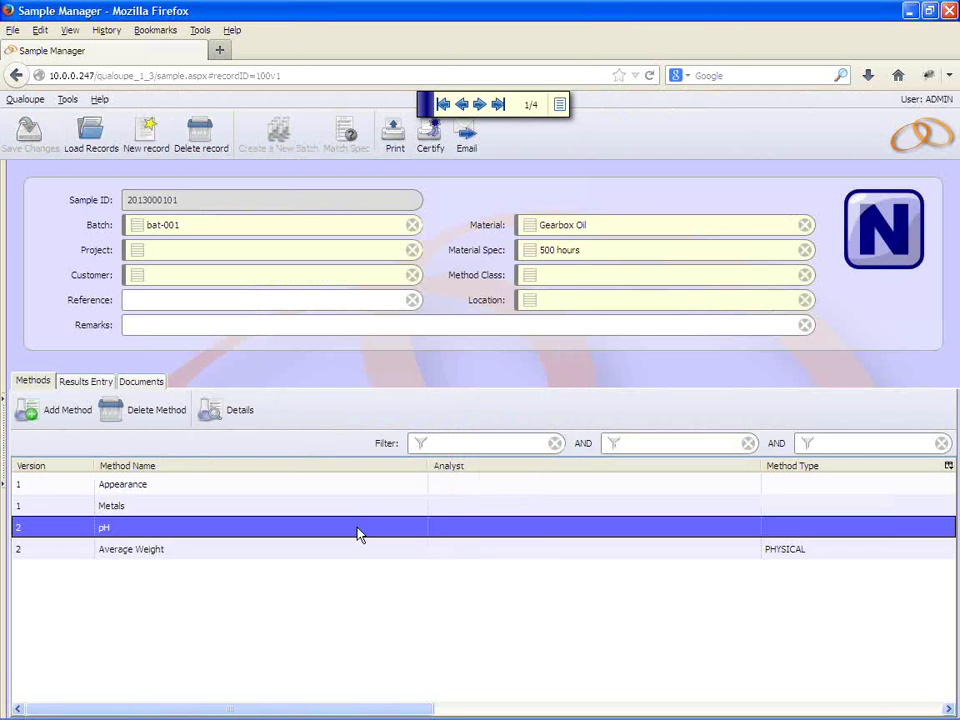
click(158, 412)
click(465, 357)
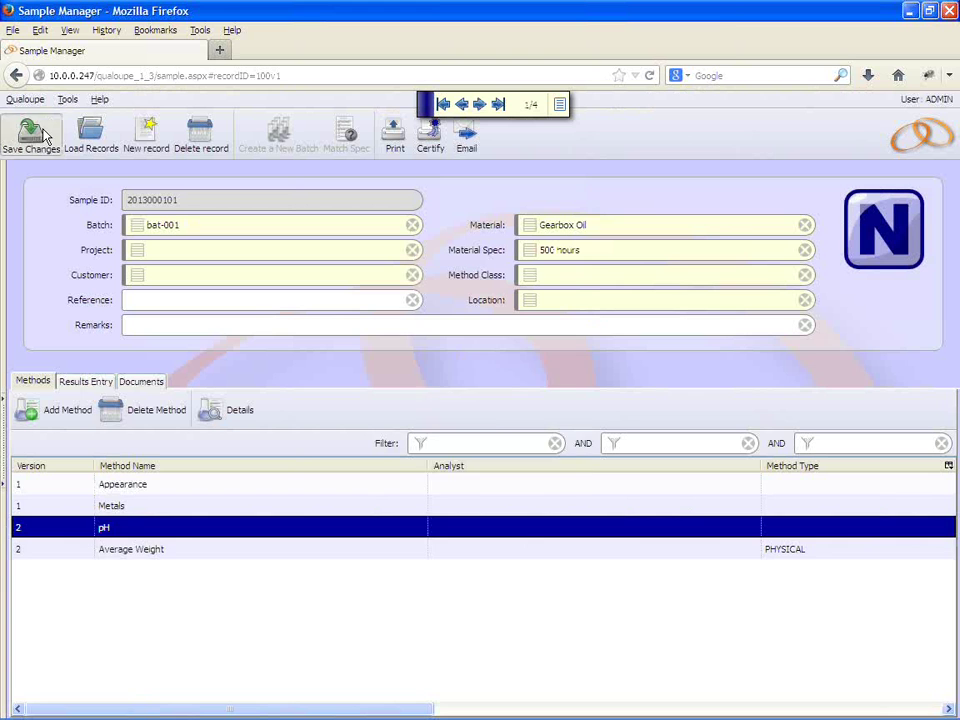
click(43, 135)
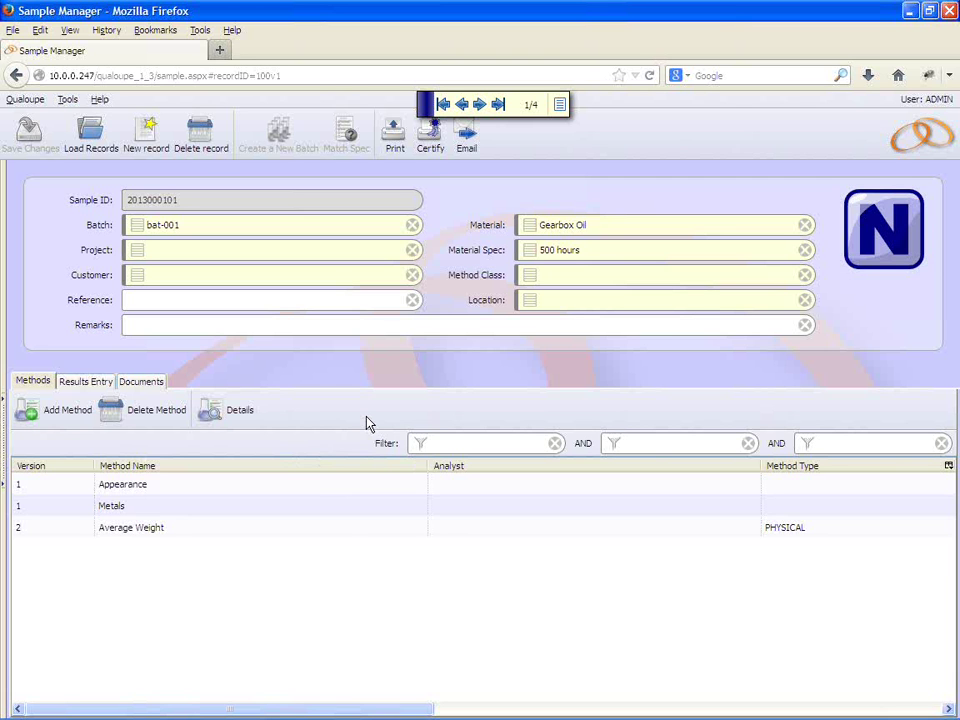
click(88, 382)
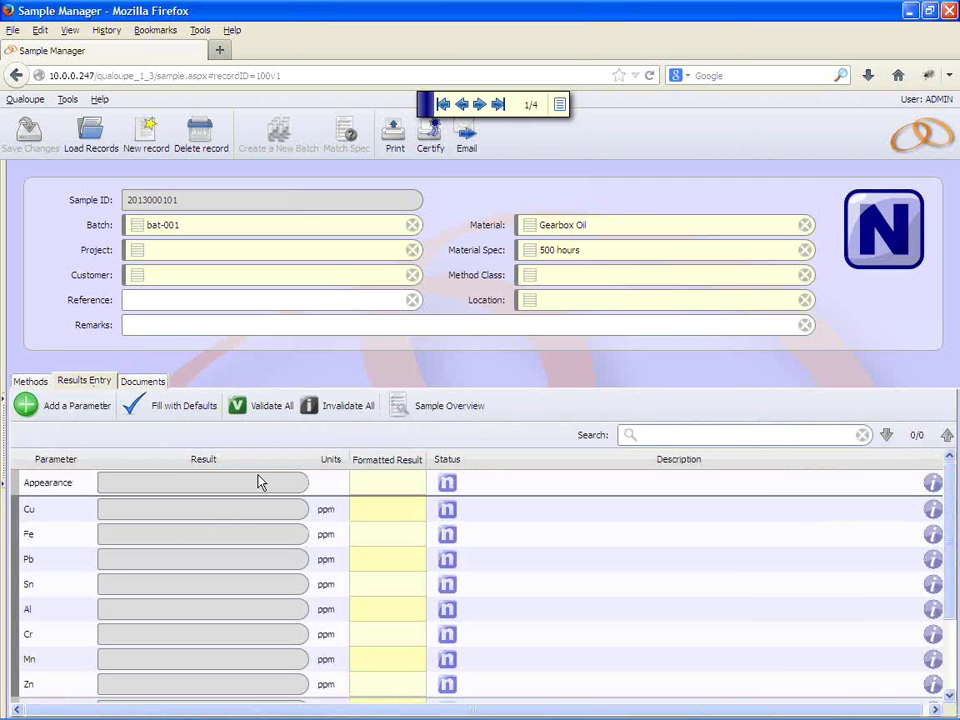